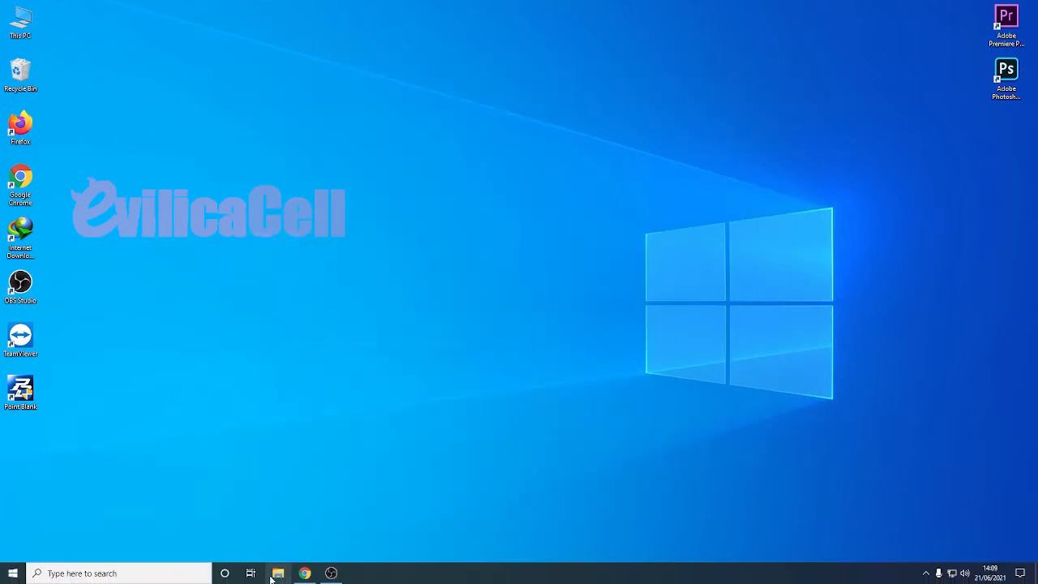
# Step: View the anggun picture from the Pictures folder, then close it and minimize the folder window
pyautogui.click(276, 573)
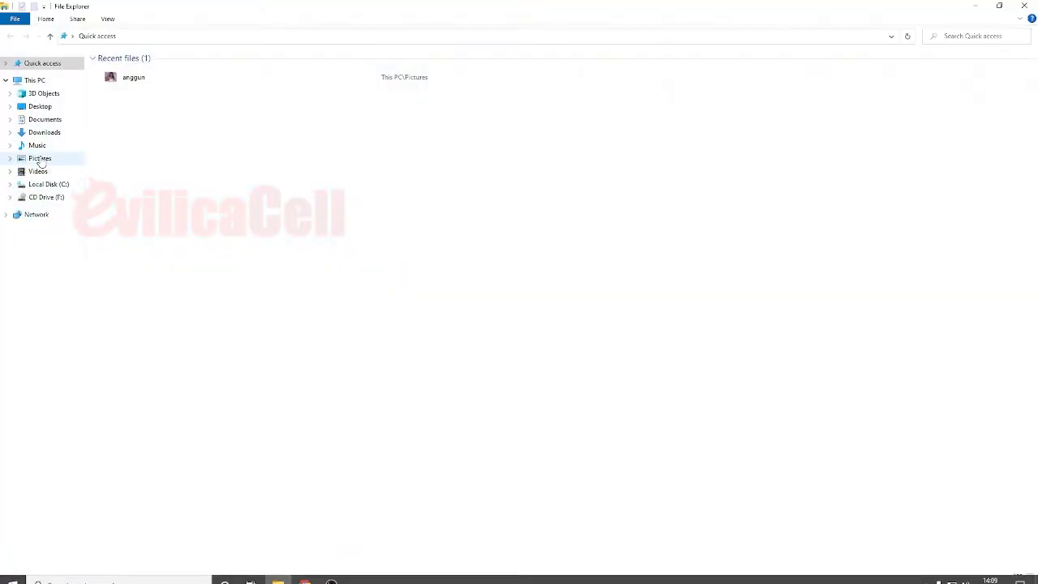
pyautogui.click(39, 173)
pyautogui.click(41, 158)
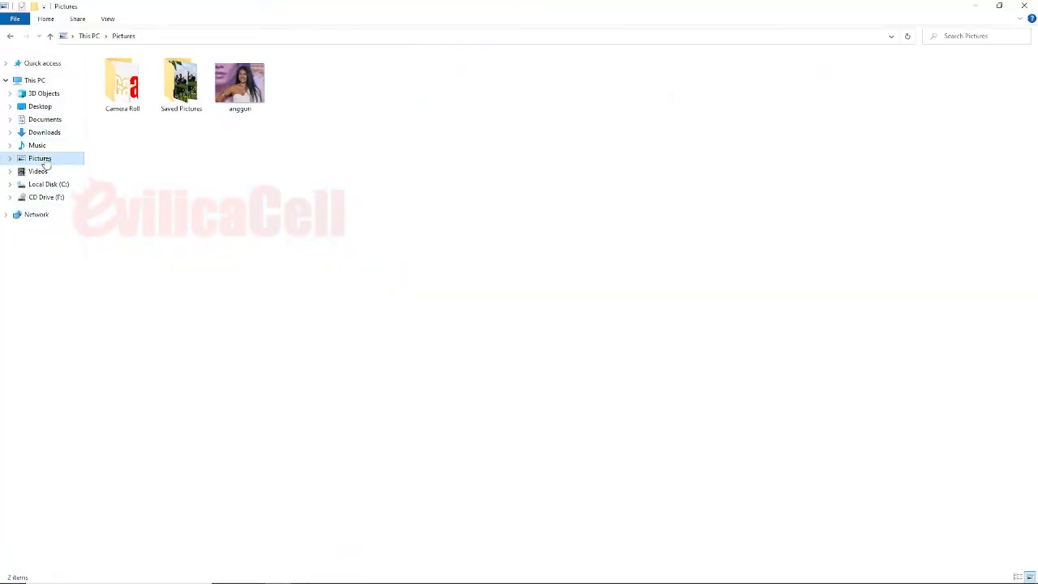
pyautogui.click(226, 87)
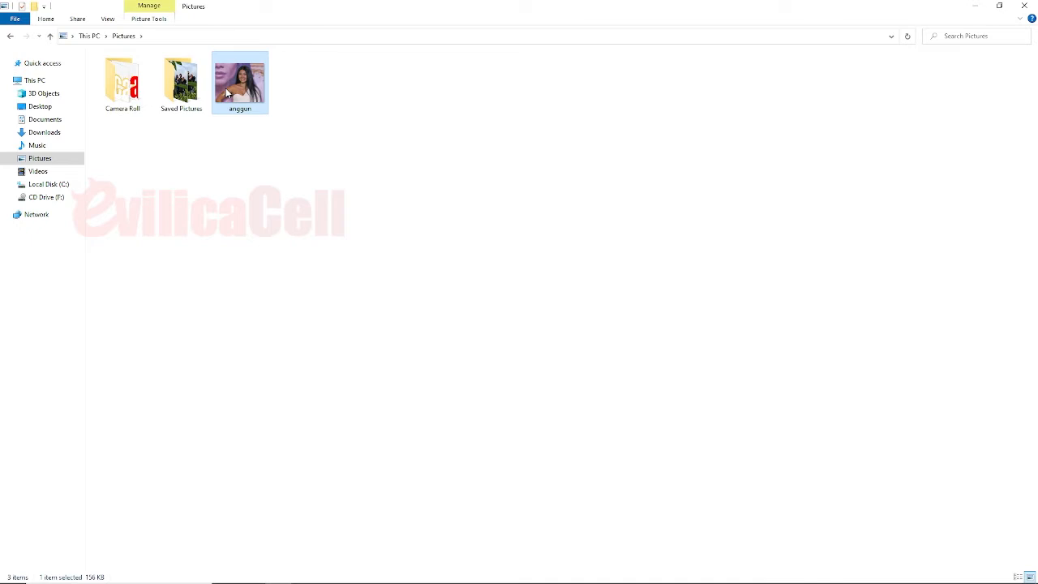
pyautogui.rightClick(225, 88)
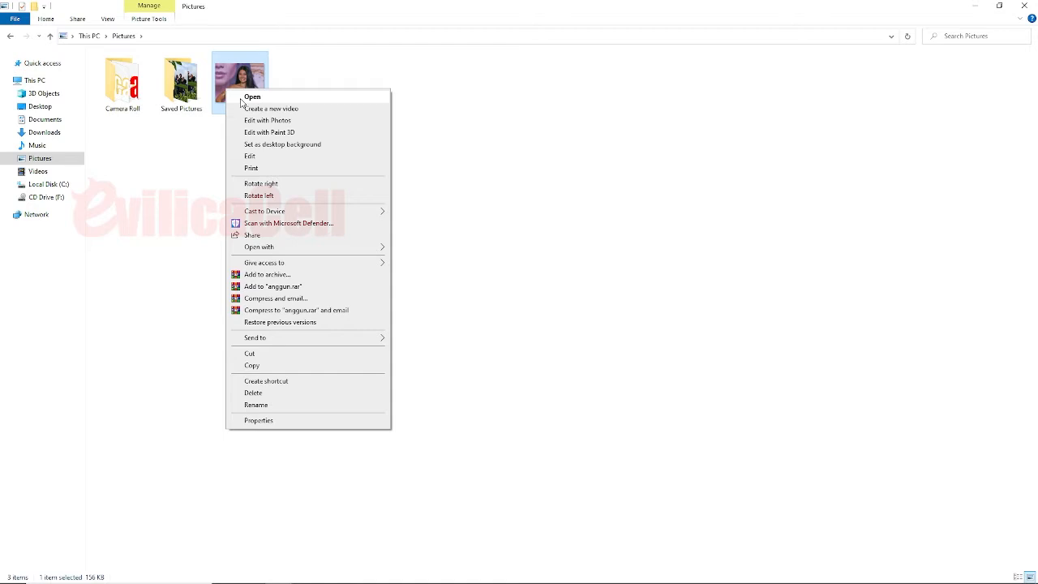
pyautogui.click(248, 97)
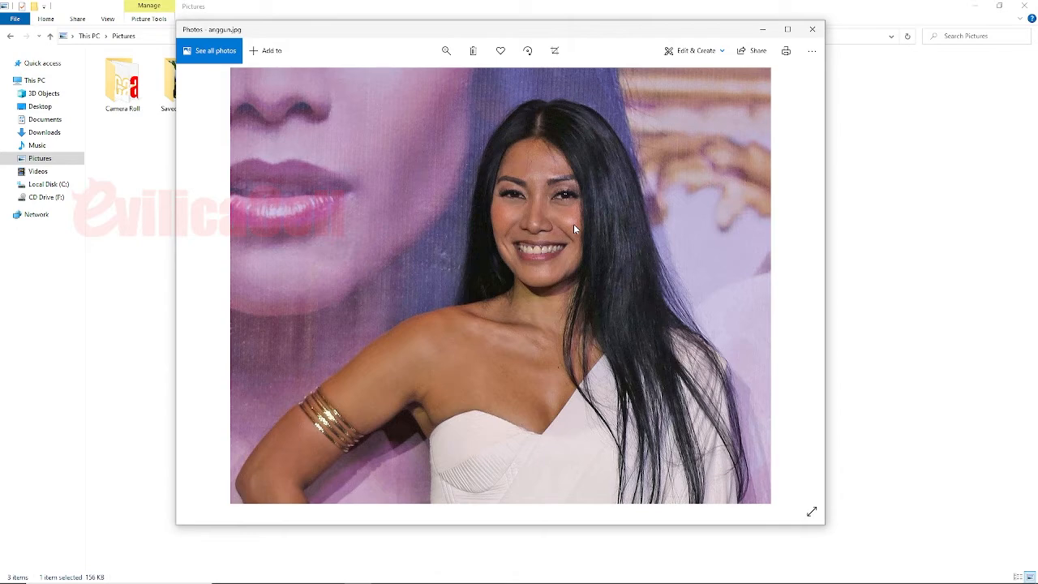
pyautogui.click(812, 29)
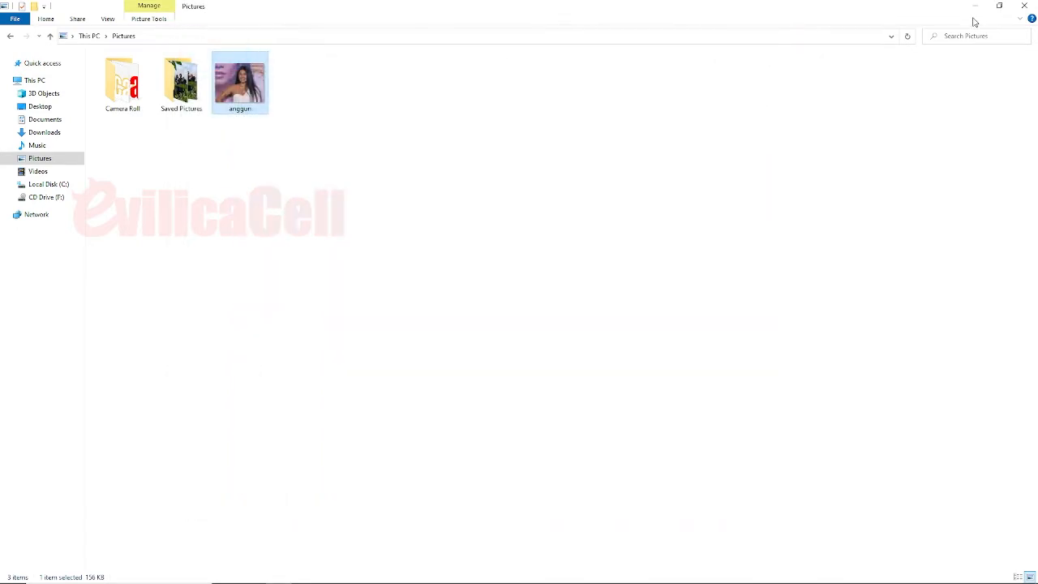
pyautogui.click(975, 7)
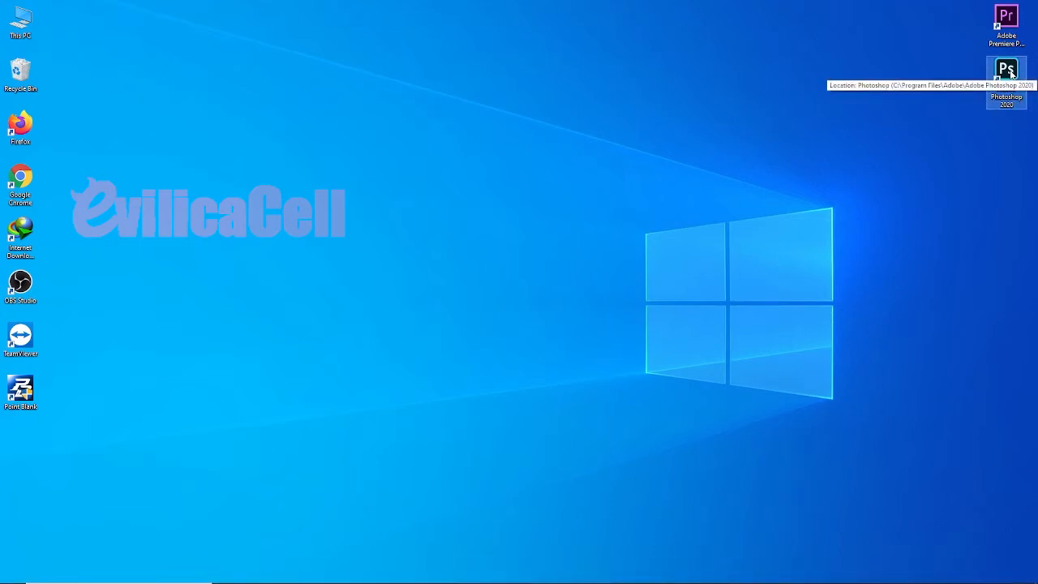
# Step: Launch Adobe Photoshop 2020 and open the anggun picture from the Pictures folder
pyautogui.rightClick(1011, 75)
pyautogui.click(936, 81)
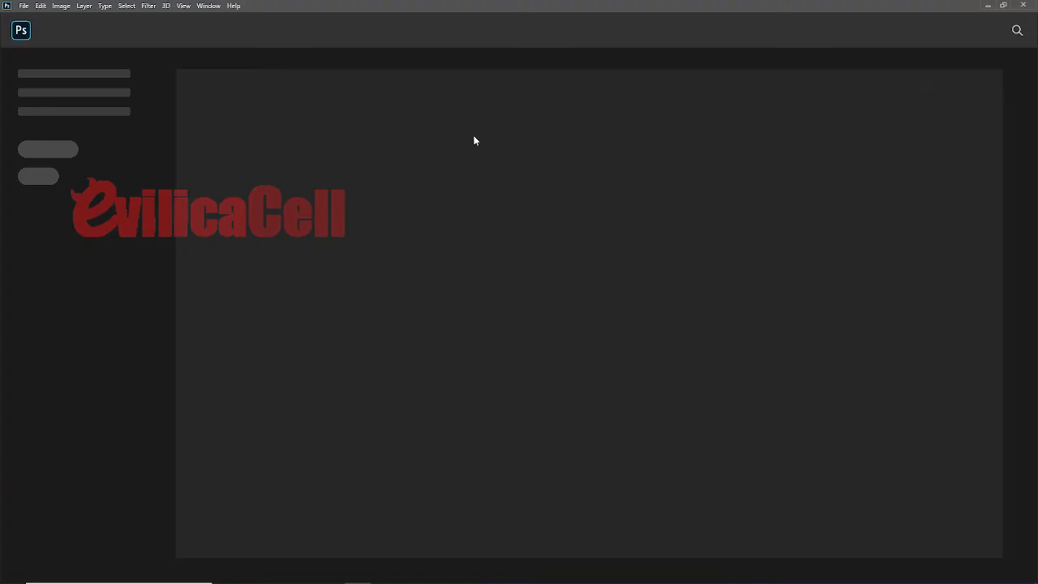
pyautogui.click(24, 6)
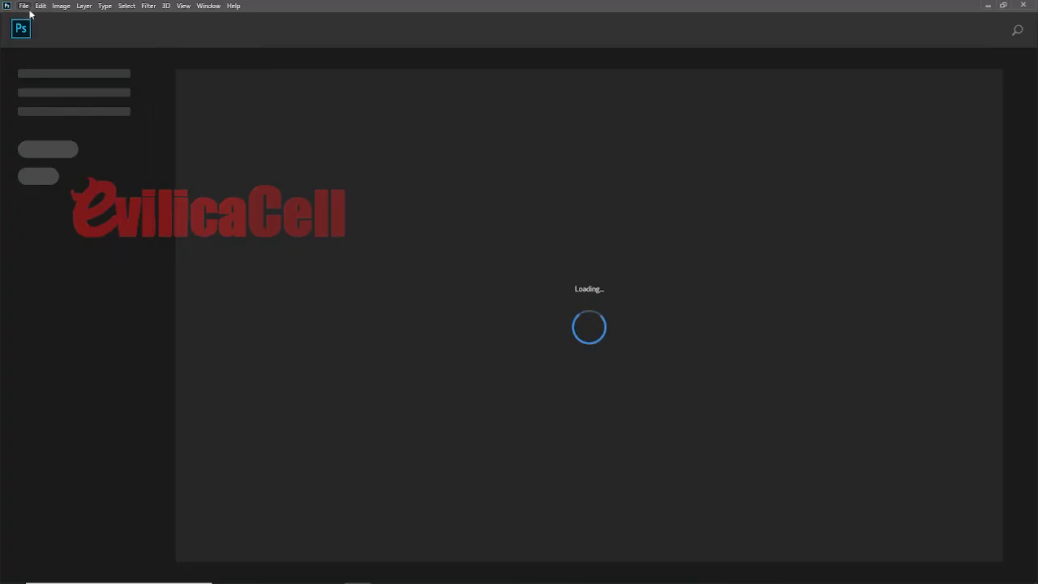
pyautogui.click(24, 6)
pyautogui.click(36, 27)
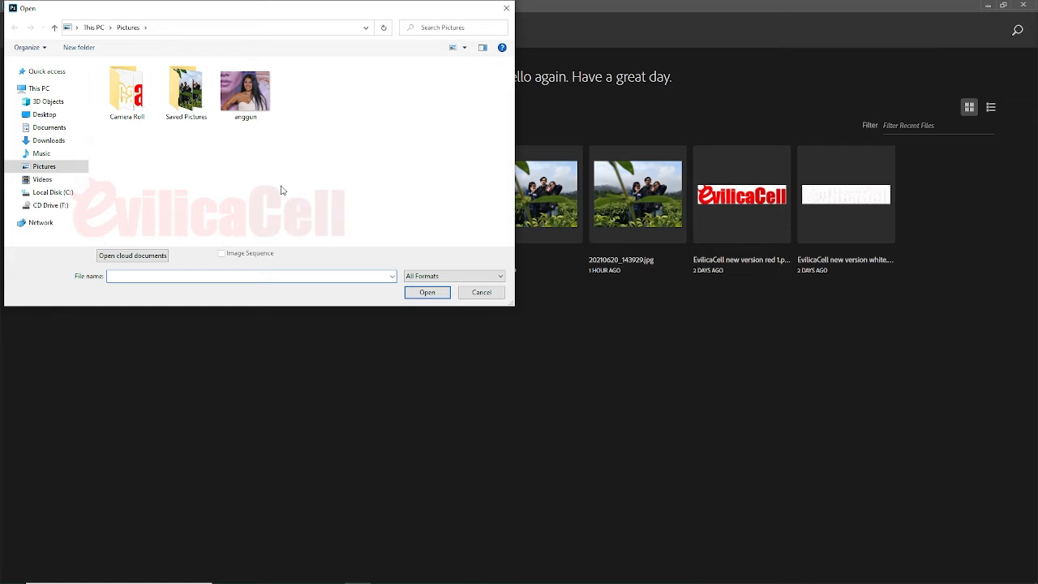
pyautogui.click(264, 108)
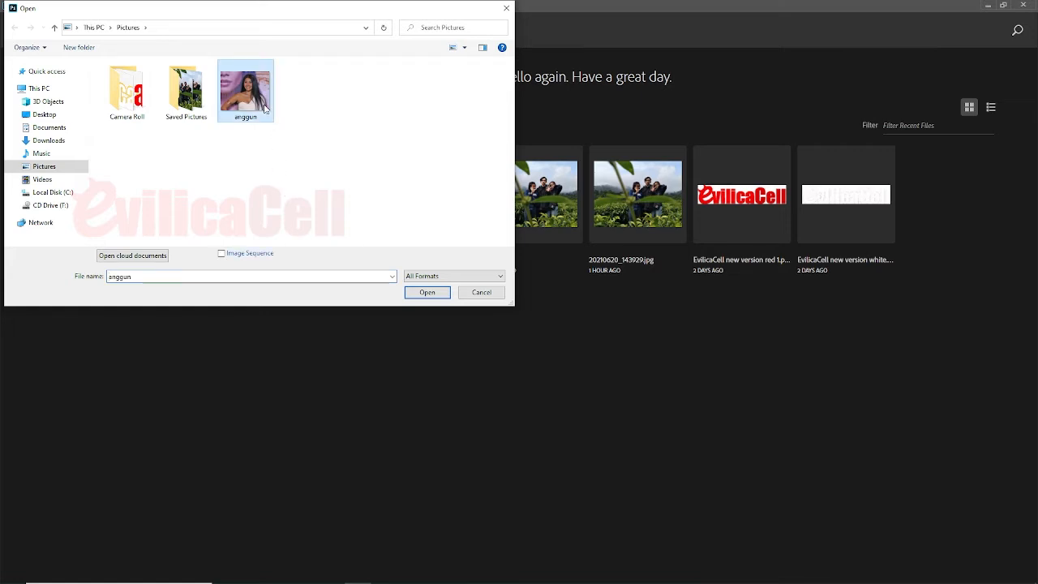
pyautogui.click(419, 296)
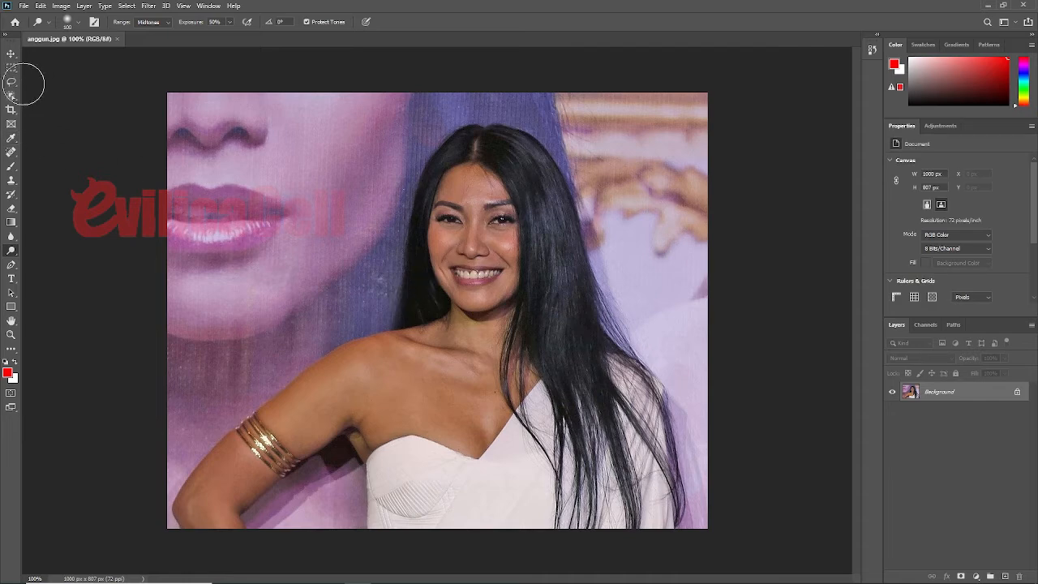
# Step: Activate the Dodge tool and set its brush size to 50 px
pyautogui.click(11, 56)
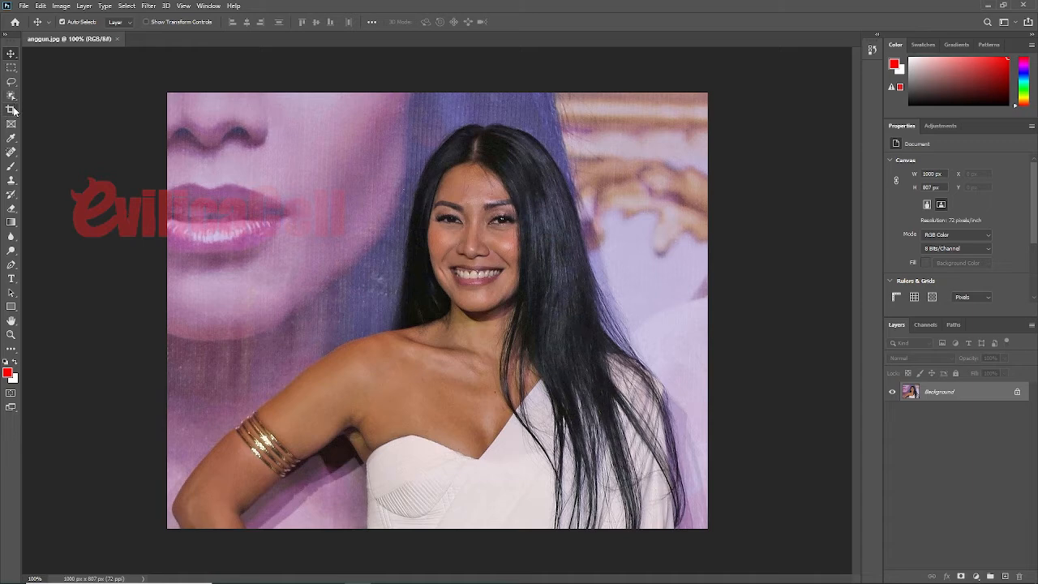
pyautogui.click(11, 250)
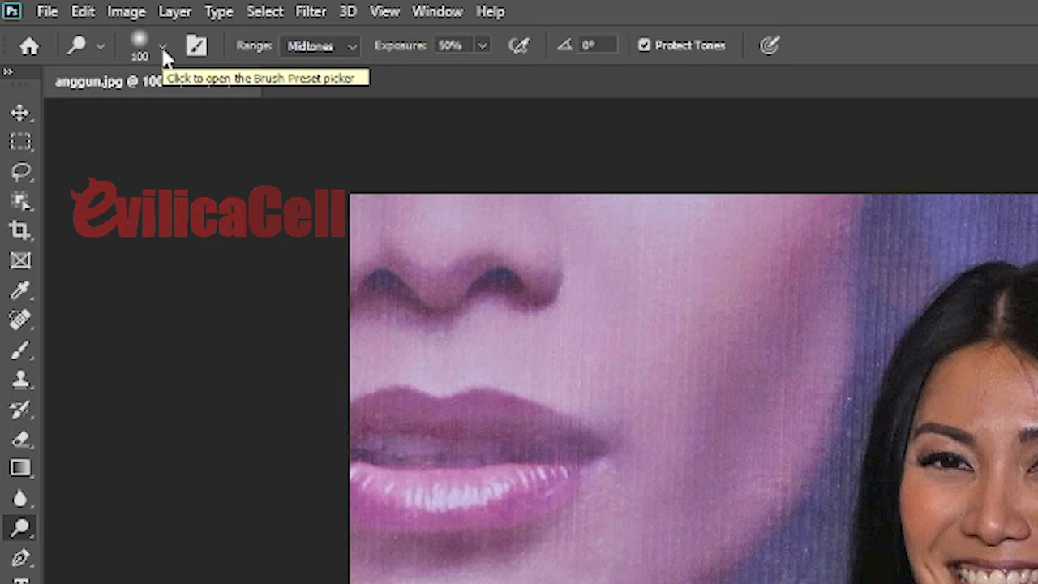
pyautogui.click(163, 47)
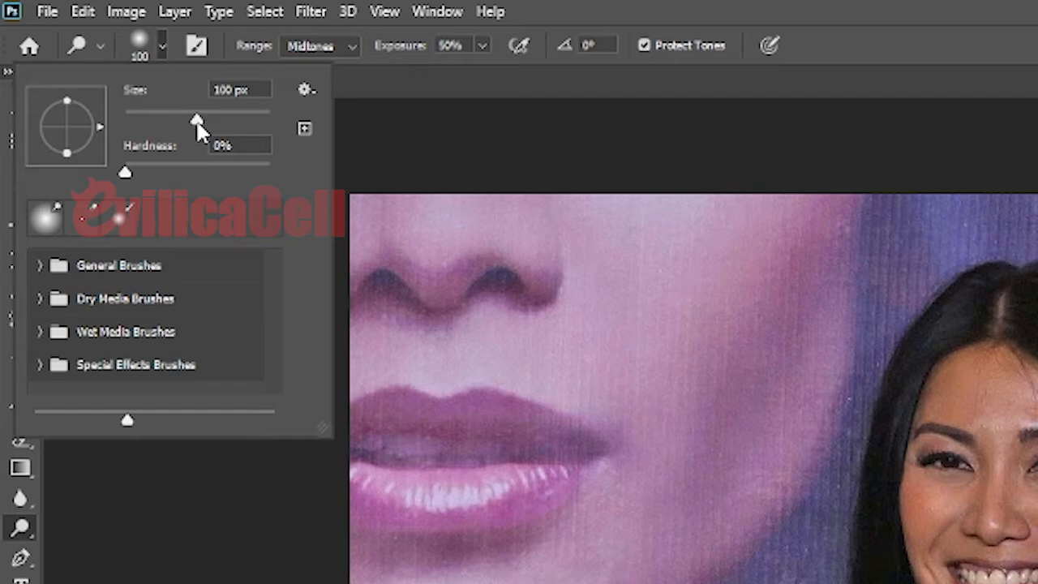
pyautogui.moveTo(198, 126); pyautogui.dragTo(162, 127)
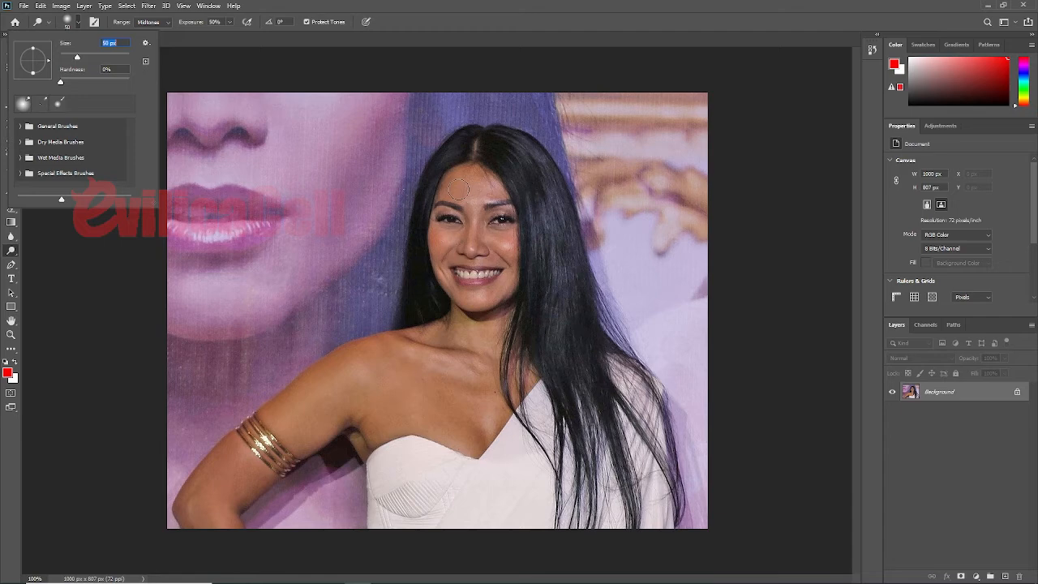
pyautogui.press('Return')
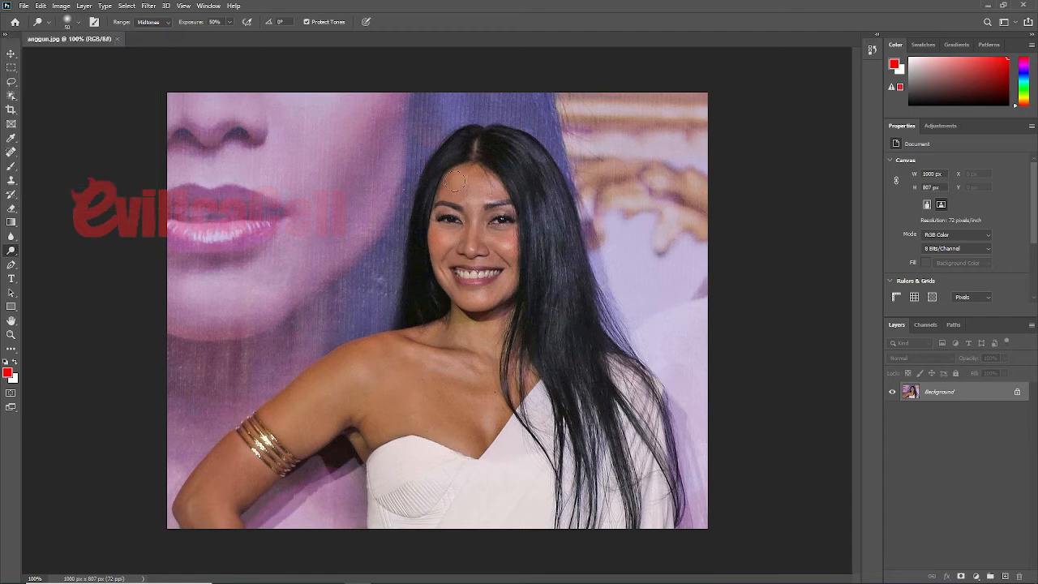
# Step: Lighten the skin of the woman's face, arm, shoulder and chest with the Dodge tool
pyautogui.moveTo(450, 268)
pyautogui.mouseDown()
pyautogui.moveTo(464, 306)
pyautogui.moveTo(461, 174)
pyautogui.moveTo(473, 181)
pyautogui.moveTo(484, 296)
pyautogui.moveTo(489, 186)
pyautogui.moveTo(507, 284)
pyautogui.moveTo(465, 313)
pyautogui.moveTo(432, 219)
pyautogui.moveTo(448, 189)
pyautogui.moveTo(481, 179)
pyautogui.moveTo(505, 256)
pyautogui.moveTo(497, 299)
pyautogui.moveTo(455, 234)
pyautogui.moveTo(450, 192)
pyautogui.moveTo(445, 274)
pyautogui.moveTo(479, 300)
pyautogui.mouseUp()
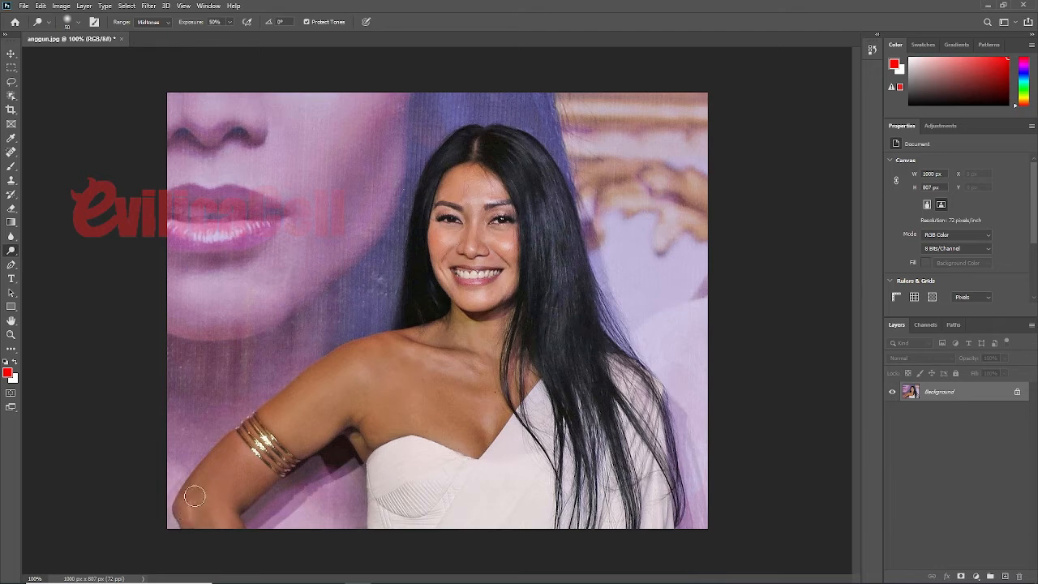
pyautogui.moveTo(195, 495)
pyautogui.mouseDown()
pyautogui.moveTo(224, 454)
pyautogui.moveTo(208, 481)
pyautogui.moveTo(207, 523)
pyautogui.moveTo(224, 535)
pyautogui.moveTo(216, 497)
pyautogui.moveTo(228, 460)
pyautogui.moveTo(233, 537)
pyautogui.moveTo(261, 468)
pyautogui.moveTo(235, 498)
pyautogui.moveTo(253, 495)
pyautogui.moveTo(267, 476)
pyautogui.moveTo(223, 510)
pyautogui.moveTo(232, 538)
pyautogui.moveTo(228, 506)
pyautogui.moveTo(182, 515)
pyautogui.moveTo(181, 500)
pyautogui.moveTo(217, 455)
pyautogui.moveTo(389, 339)
pyautogui.moveTo(412, 347)
pyautogui.moveTo(312, 393)
pyautogui.moveTo(274, 434)
pyautogui.moveTo(326, 405)
pyautogui.moveTo(280, 459)
pyautogui.moveTo(412, 363)
pyautogui.moveTo(358, 429)
pyautogui.moveTo(381, 421)
pyautogui.moveTo(375, 453)
pyautogui.moveTo(411, 395)
pyautogui.moveTo(393, 420)
pyautogui.moveTo(398, 429)
pyautogui.moveTo(414, 408)
pyautogui.moveTo(423, 461)
pyautogui.moveTo(446, 287)
pyautogui.moveTo(447, 420)
pyautogui.moveTo(458, 330)
pyautogui.moveTo(457, 469)
pyautogui.moveTo(460, 334)
pyautogui.moveTo(471, 452)
pyautogui.moveTo(457, 509)
pyautogui.moveTo(518, 400)
pyautogui.moveTo(516, 336)
pyautogui.moveTo(499, 332)
pyautogui.moveTo(482, 450)
pyautogui.moveTo(498, 310)
pyautogui.moveTo(375, 394)
pyautogui.moveTo(385, 408)
pyautogui.moveTo(414, 370)
pyautogui.moveTo(299, 420)
pyautogui.moveTo(383, 379)
pyautogui.mouseUp()
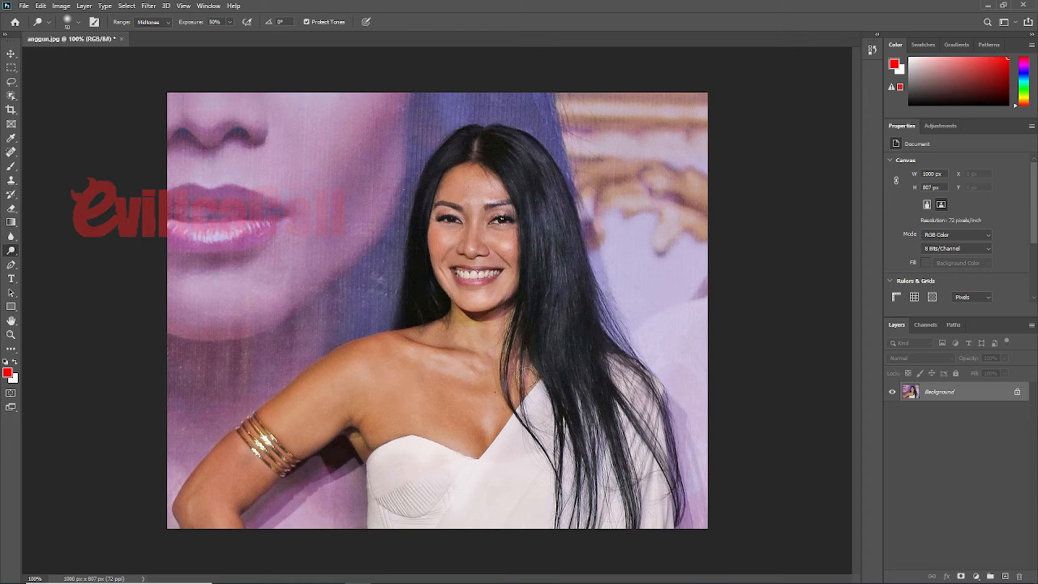
pyautogui.click(26, 7)
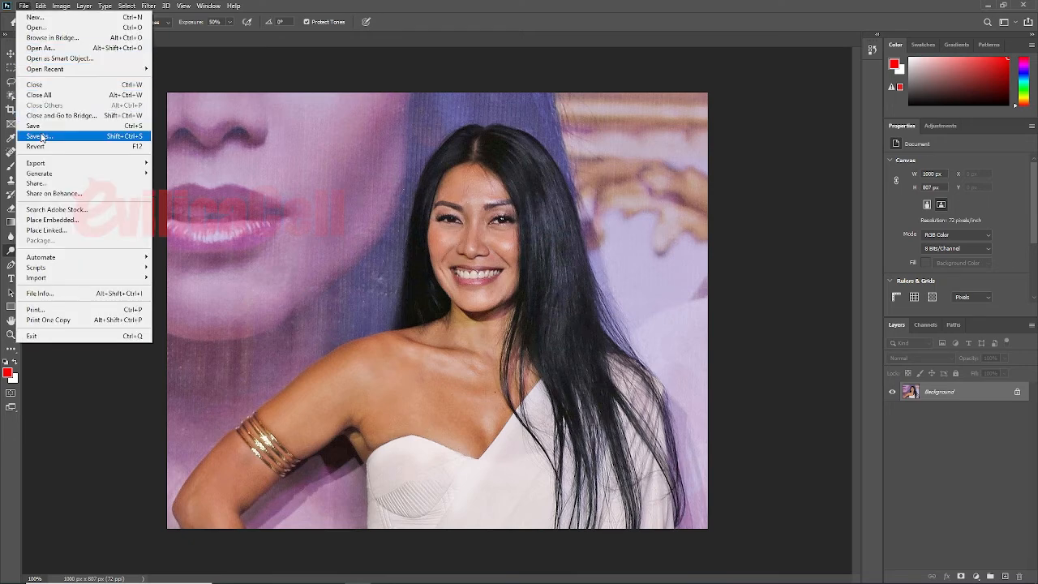
pyautogui.click(393, 369)
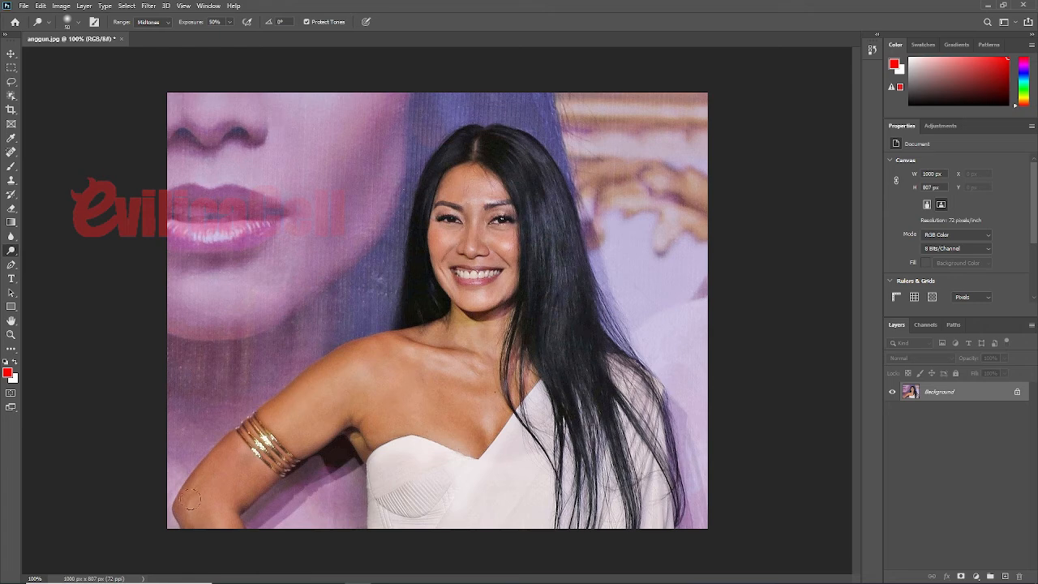
# Step: Dodge the arm, shoulder and chest once more, and undo the last Dodge stroke
pyautogui.moveTo(189, 522)
pyautogui.mouseDown()
pyautogui.moveTo(199, 484)
pyautogui.moveTo(205, 505)
pyautogui.moveTo(230, 510)
pyautogui.moveTo(296, 437)
pyautogui.moveTo(297, 409)
pyautogui.moveTo(325, 448)
pyautogui.moveTo(351, 418)
pyautogui.moveTo(341, 399)
pyautogui.moveTo(313, 402)
pyautogui.moveTo(320, 388)
pyautogui.moveTo(248, 453)
pyautogui.moveTo(340, 378)
pyautogui.moveTo(297, 400)
pyautogui.mouseUp()
pyautogui.moveTo(347, 366)
pyautogui.mouseDown()
pyautogui.moveTo(378, 357)
pyautogui.moveTo(391, 405)
pyautogui.moveTo(378, 414)
pyautogui.moveTo(388, 394)
pyautogui.moveTo(369, 395)
pyautogui.moveTo(377, 373)
pyautogui.moveTo(394, 428)
pyautogui.moveTo(371, 456)
pyautogui.moveTo(360, 446)
pyautogui.moveTo(369, 474)
pyautogui.moveTo(418, 386)
pyautogui.moveTo(413, 414)
pyautogui.moveTo(417, 369)
pyautogui.moveTo(419, 445)
pyautogui.moveTo(440, 373)
pyautogui.moveTo(464, 364)
pyautogui.moveTo(454, 404)
pyautogui.mouseUp()
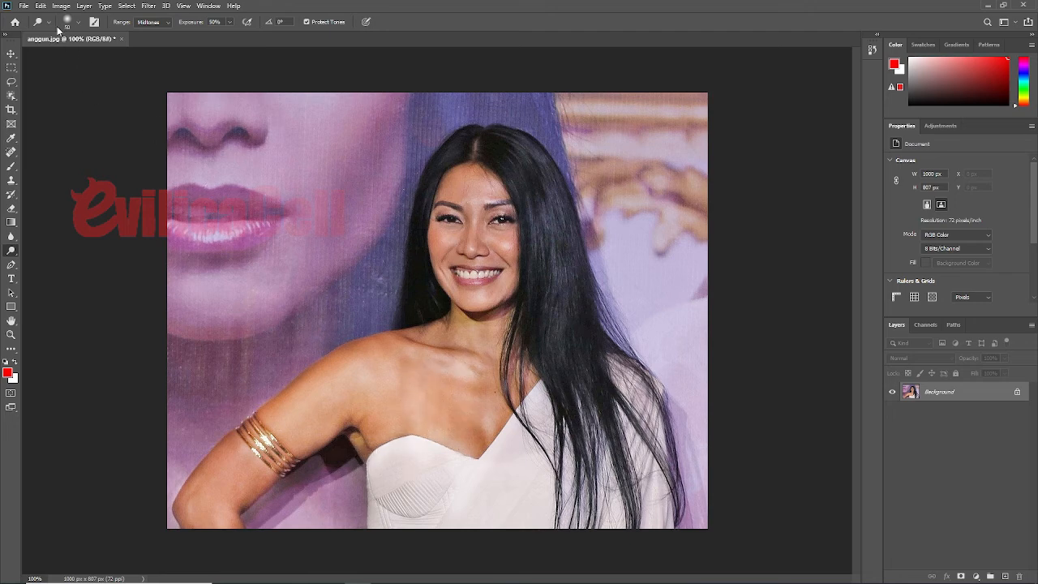
pyautogui.click(41, 7)
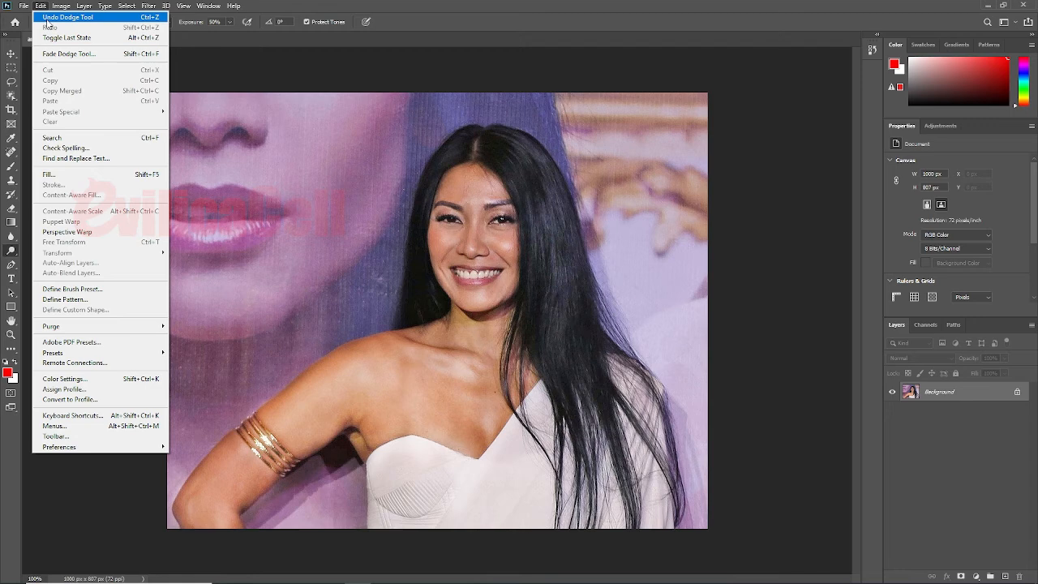
pyautogui.click(45, 20)
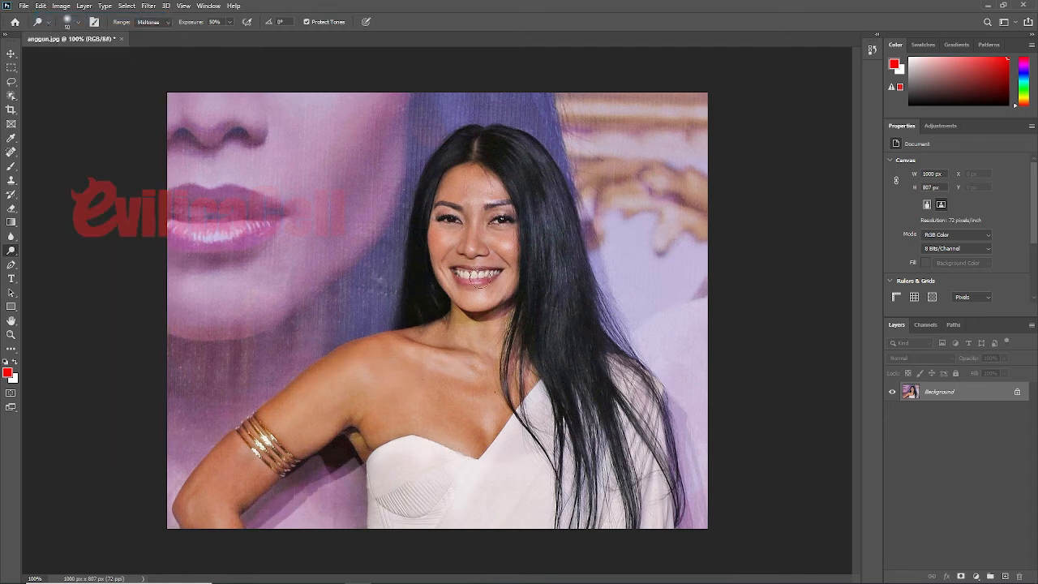
# Step: Save the edited photo as a JPEG named "anggun yg udah di edit" in the Pictures folder
pyautogui.click(24, 9)
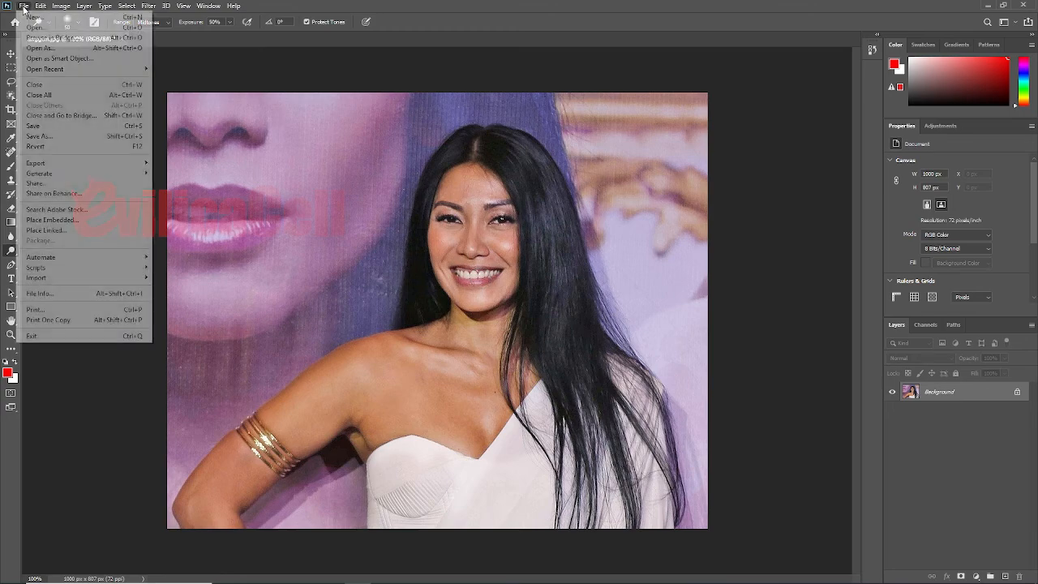
pyautogui.click(64, 137)
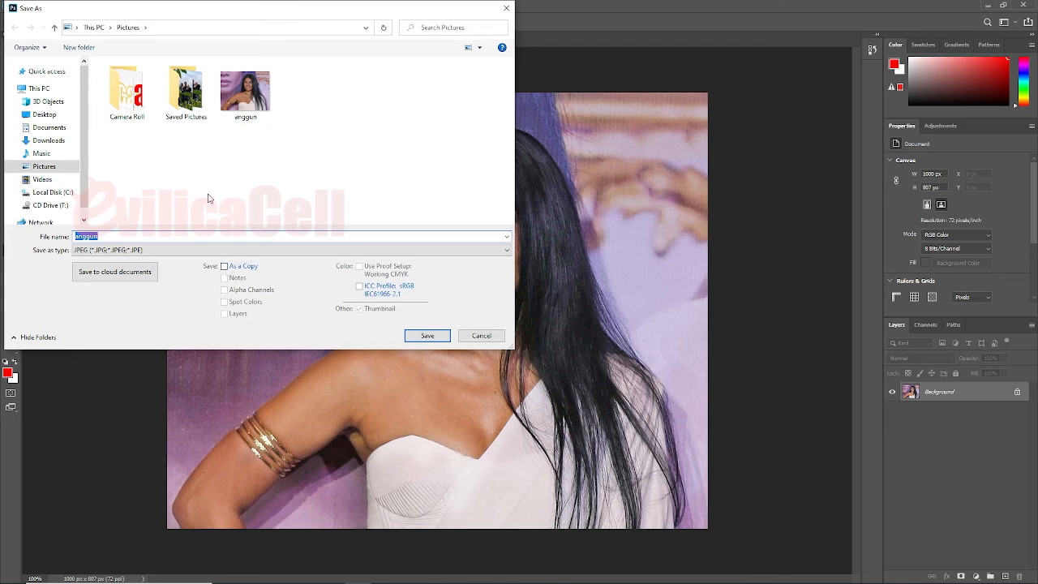
pyautogui.click(247, 91)
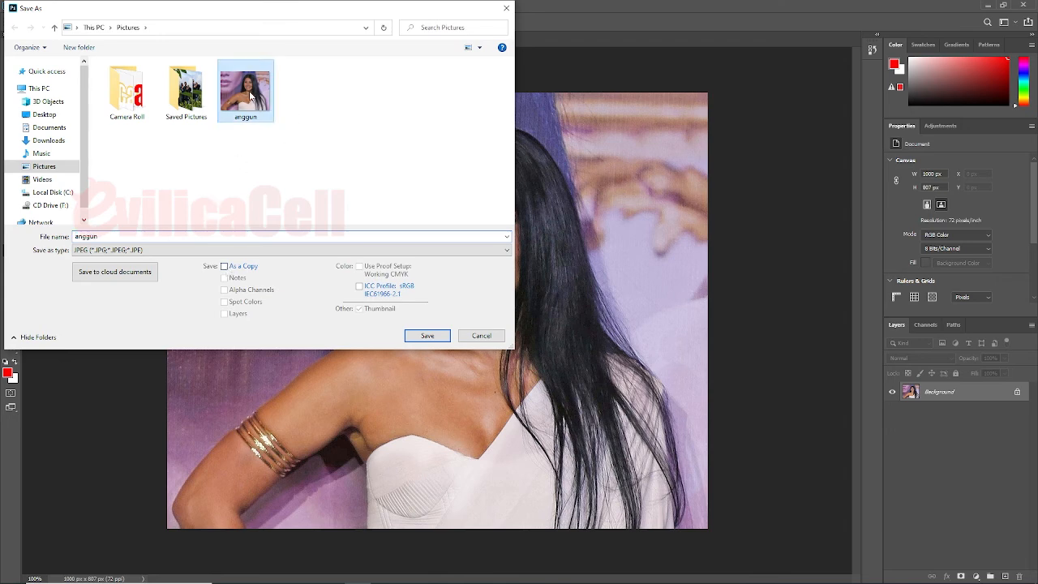
pyautogui.click(188, 233)
pyautogui.press('End')
pyautogui.write('0')
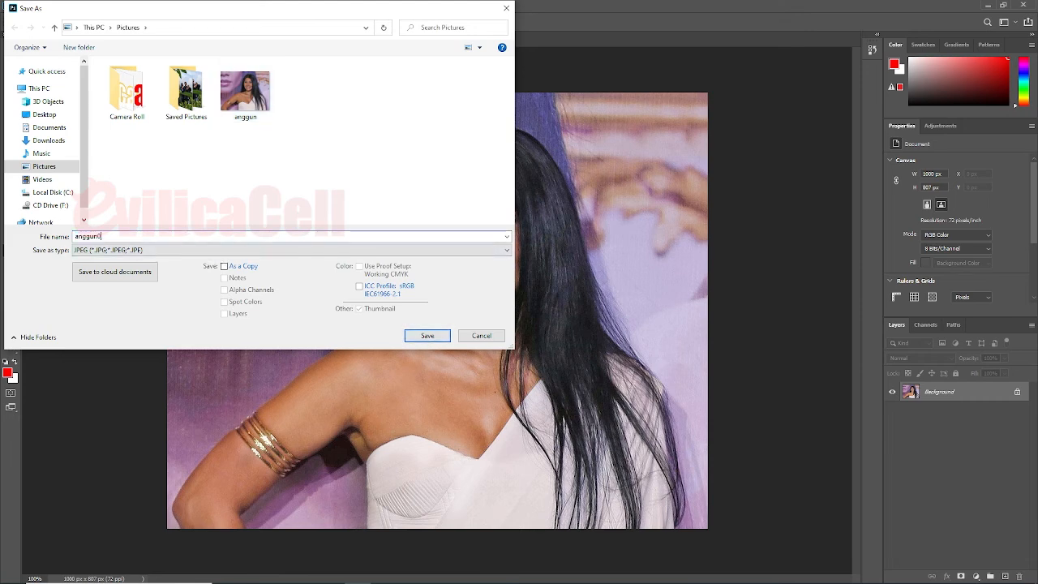
pyautogui.press('BackSpace')
pyautogui.click(426, 335)
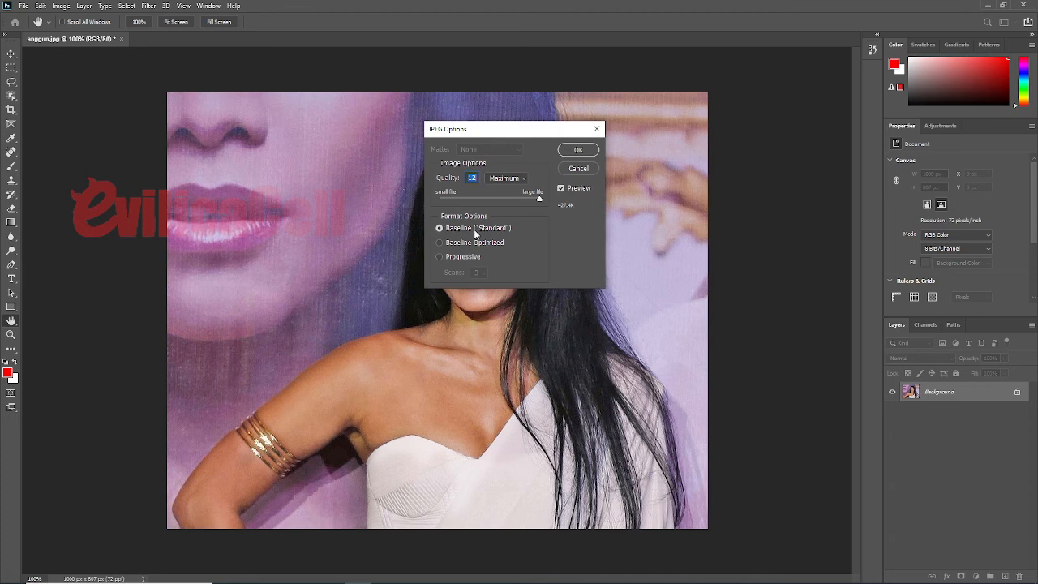
# Step: Set the JPEG quality to Maximum and accept the JPEG options
pyautogui.click(525, 181)
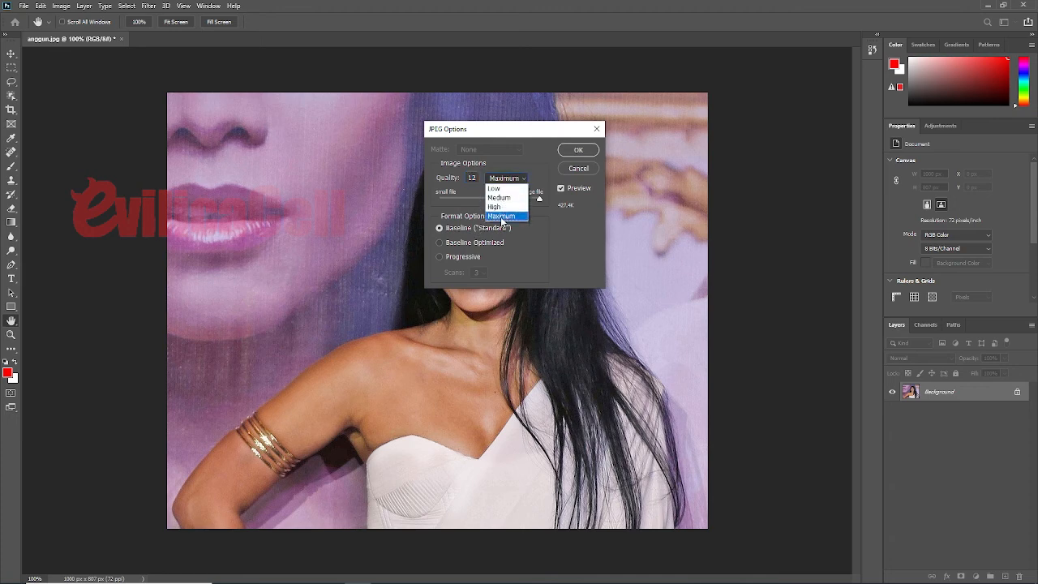
pyautogui.click(501, 216)
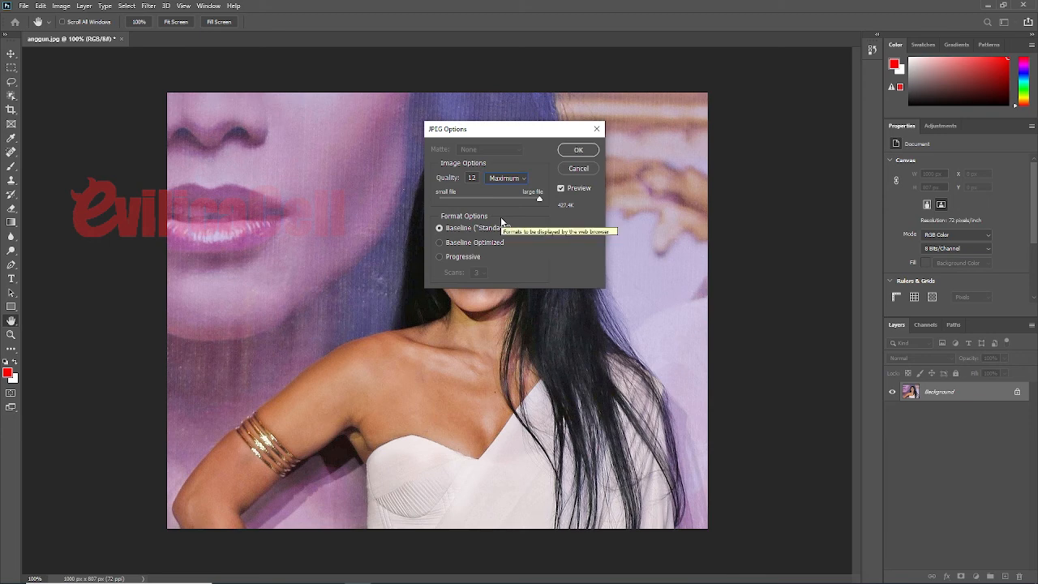
pyautogui.click(581, 151)
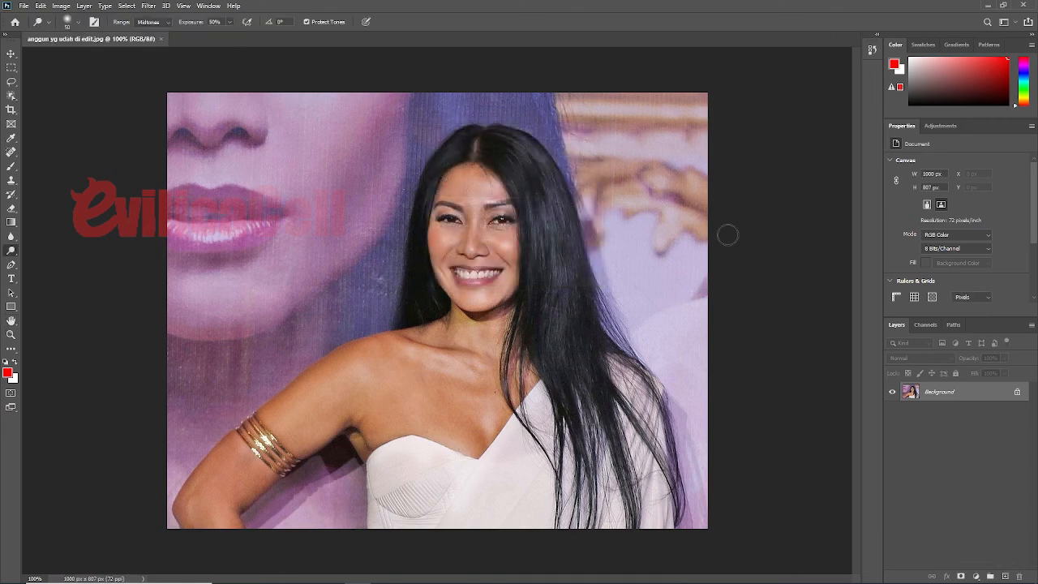
# Step: Close Photoshop and open the "anggun yg udah di edit" picture from the Pictures folder in Photos
pyautogui.click(1023, 5)
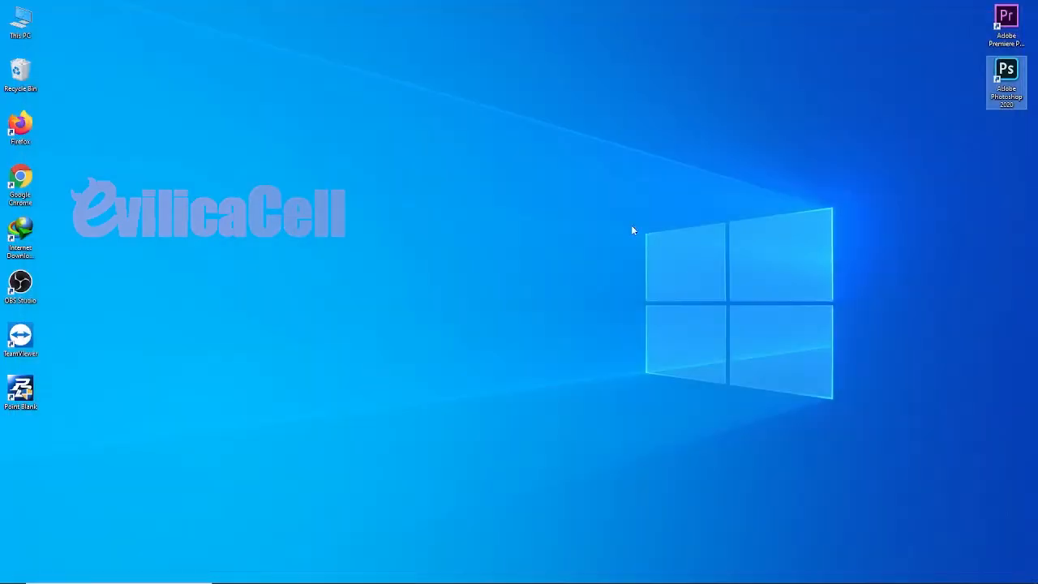
pyautogui.click(278, 574)
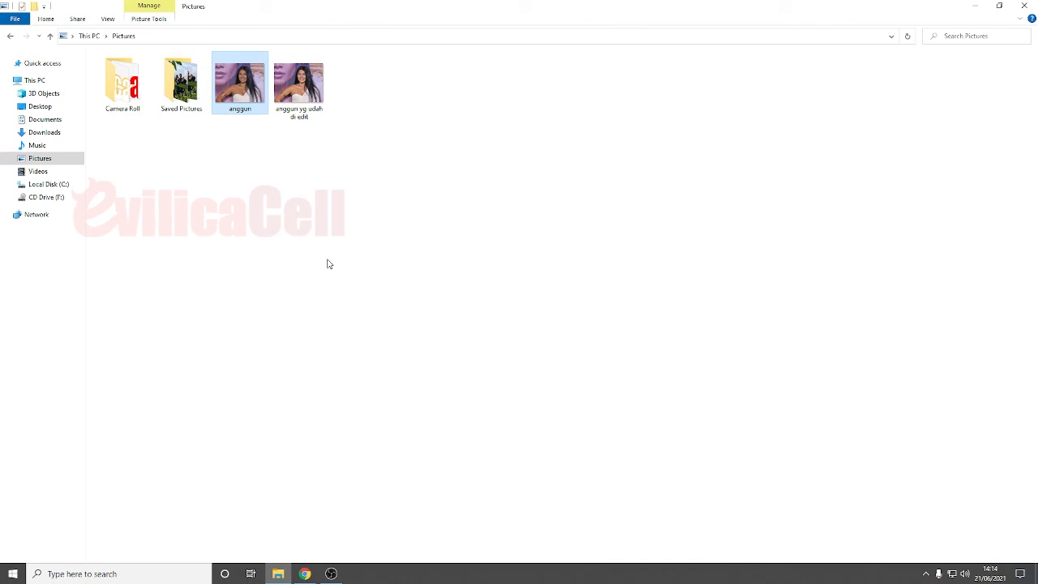
pyautogui.click(299, 89)
pyautogui.rightClick(299, 89)
pyautogui.click(320, 91)
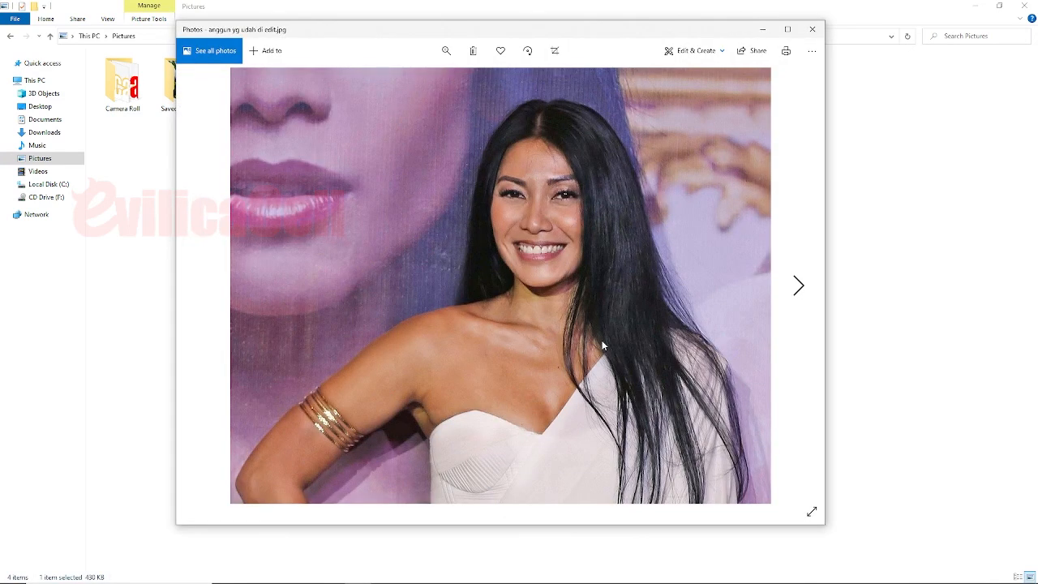
# Step: Compare the edited photo with the original by switching repeatedly between the two pictures
pyautogui.press('Right')
pyautogui.press('Left')
pyautogui.press('Right')
pyautogui.press('Left')
pyautogui.press('Right')
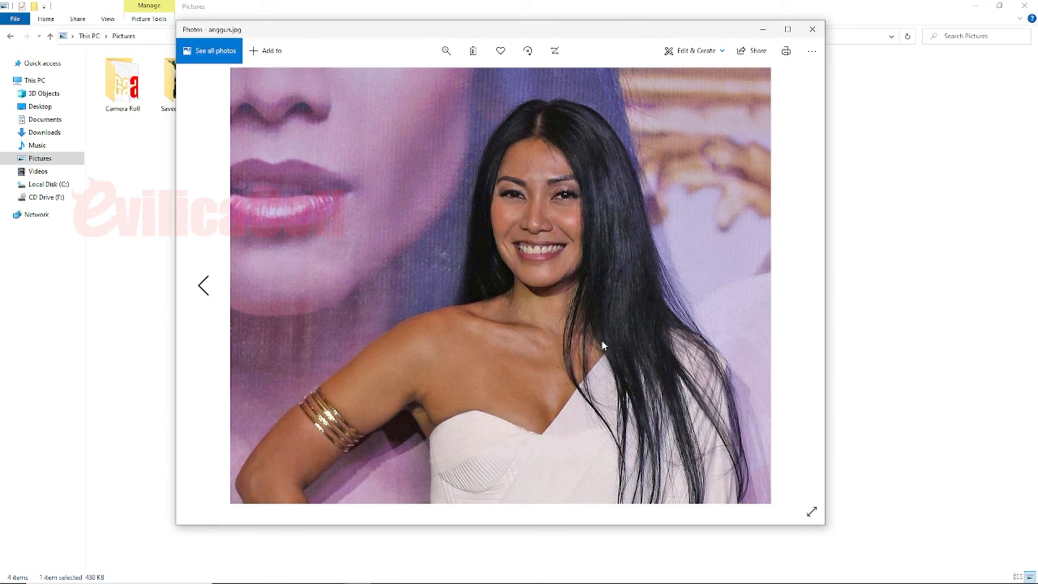
pyautogui.press('Left')
pyautogui.press('Right')
pyautogui.press('Left')
pyautogui.press('Right')
pyautogui.press('Left')
pyautogui.press('Right')
pyautogui.press('Left')
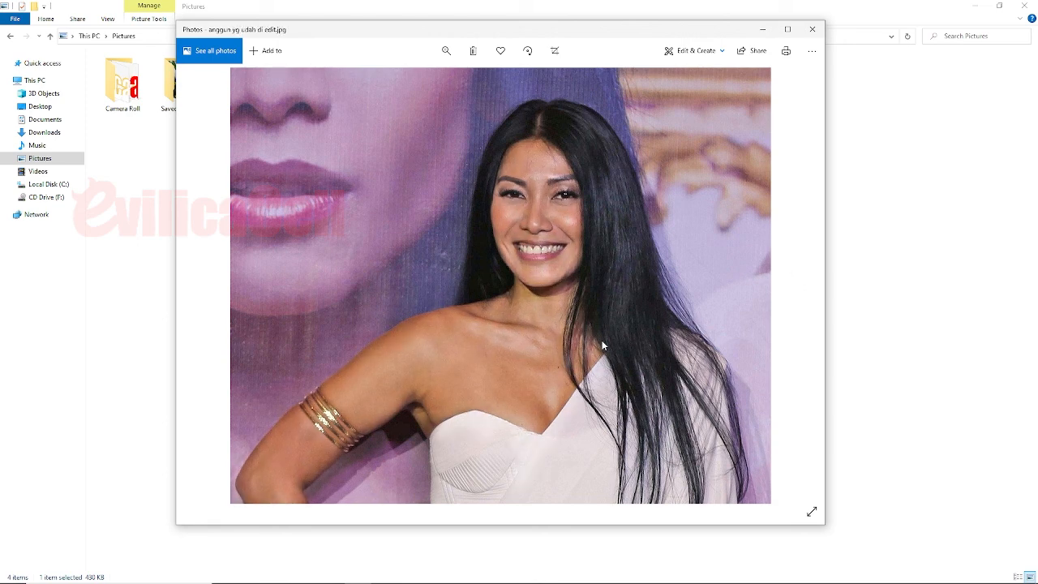
pyautogui.press('Right')
pyautogui.press('Left')
pyautogui.press('Right')
pyautogui.press('Left')
pyautogui.press('Right')
pyautogui.press('Left')
pyautogui.press('Right')
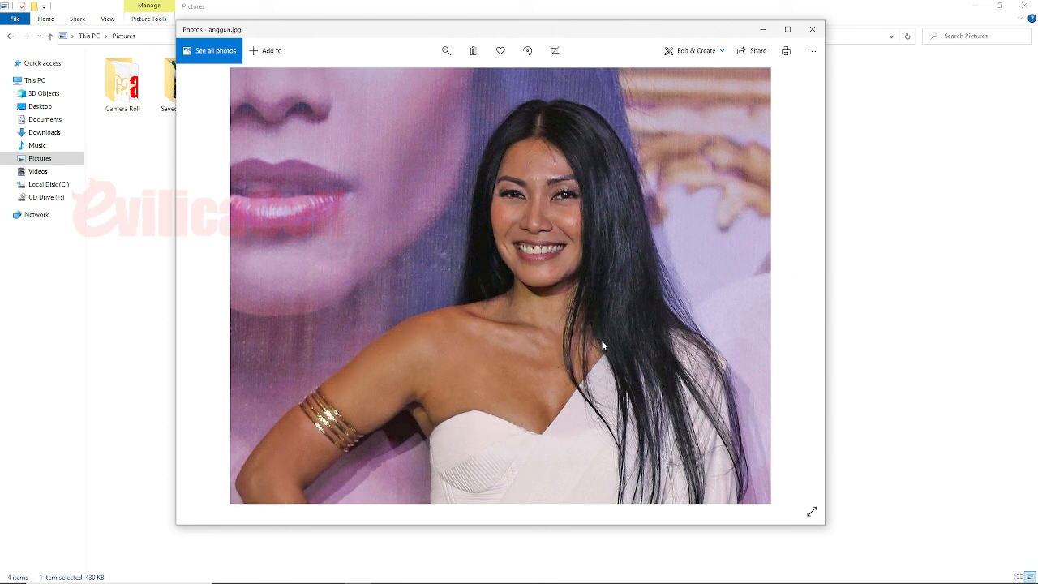
pyautogui.press('Left')
pyautogui.press('Right')
pyautogui.press('Left')
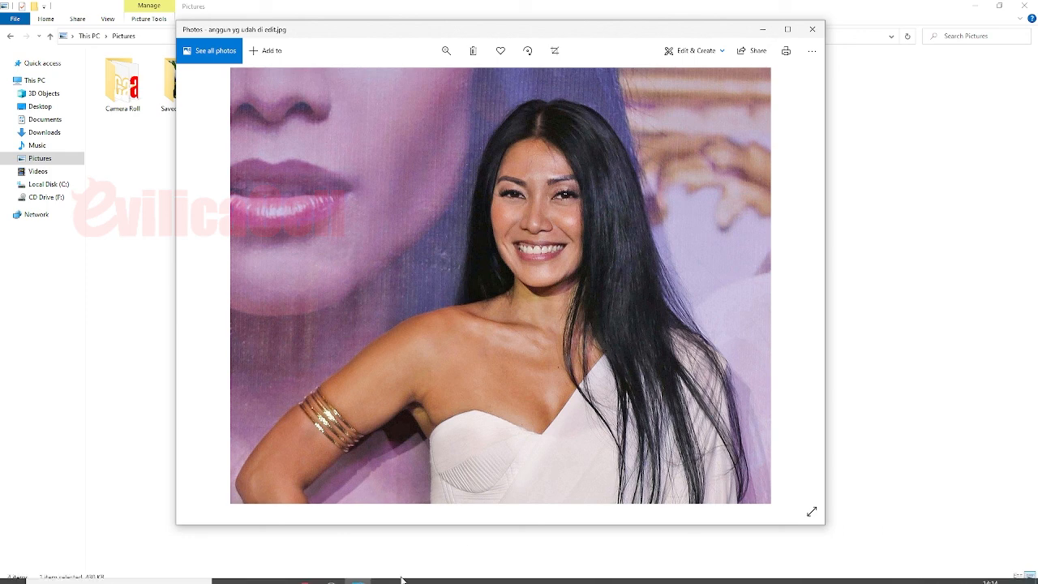
pyautogui.moveTo(339, 574)
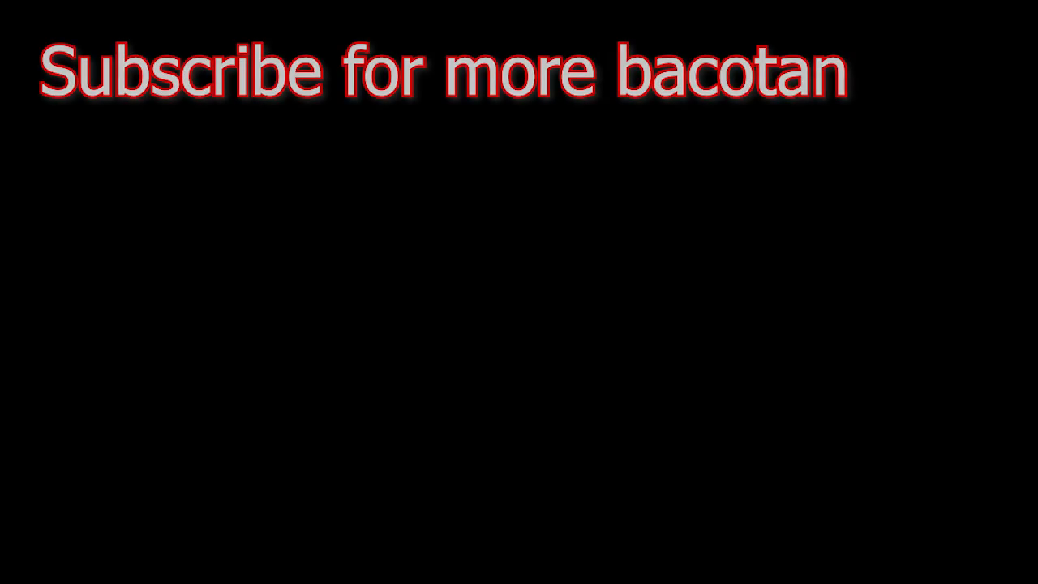